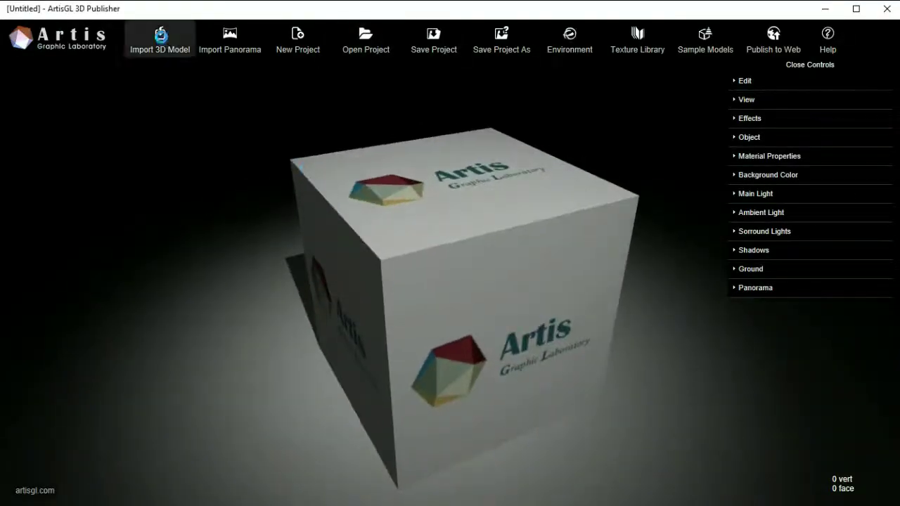
Step: Import the L200 pickup from L200.zip, using l200-obj.obj with the default environment
{"action": "left_click", "coordinate": [158, 39]}
{"action": "left_click", "coordinate": [492, 374]}
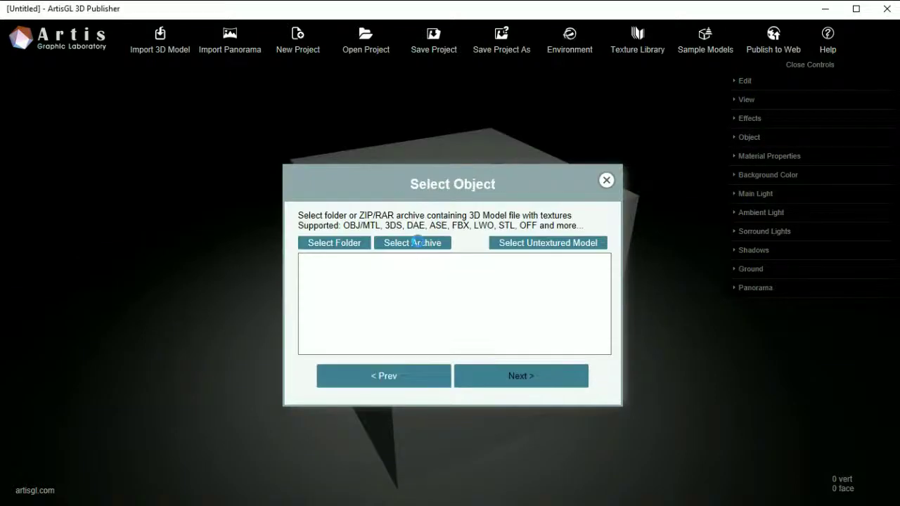
{"action": "left_click", "coordinate": [416, 242]}
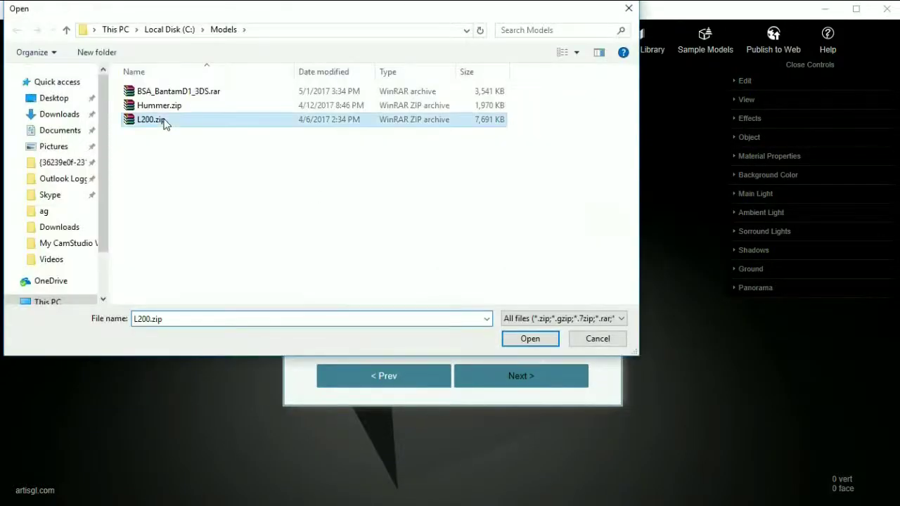
{"action": "double_click", "coordinate": [167, 121]}
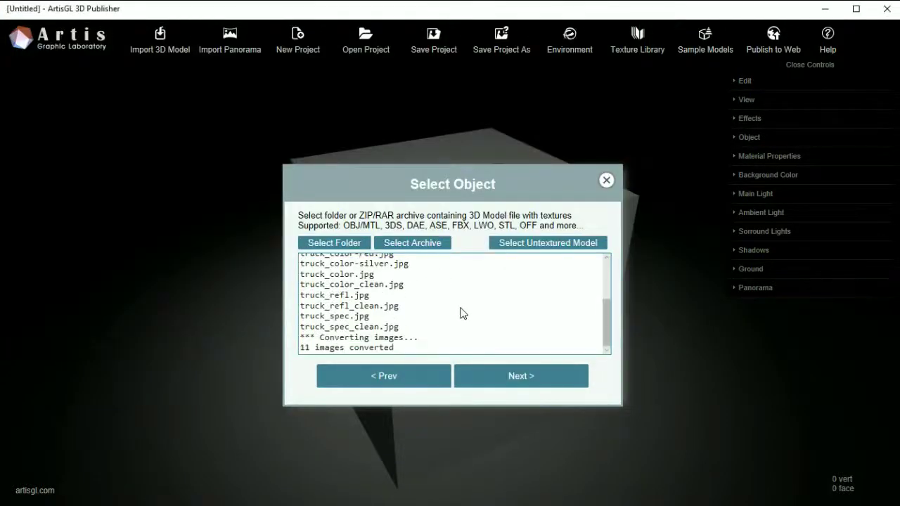
{"action": "left_click", "coordinate": [484, 372]}
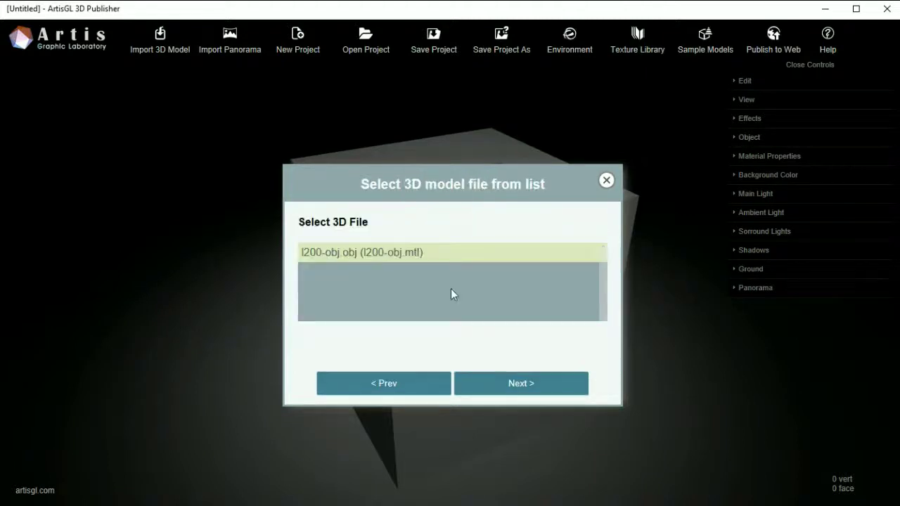
{"action": "left_click", "coordinate": [494, 375]}
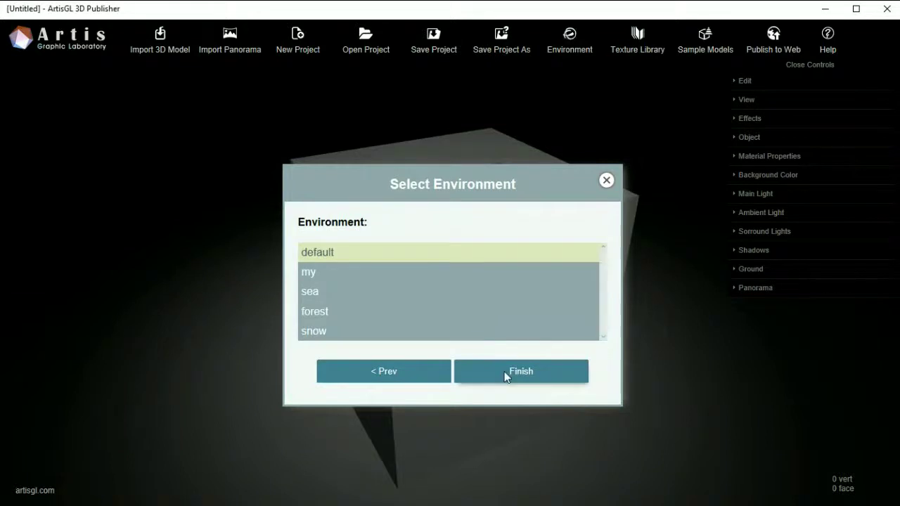
{"action": "left_click", "coordinate": [504, 371]}
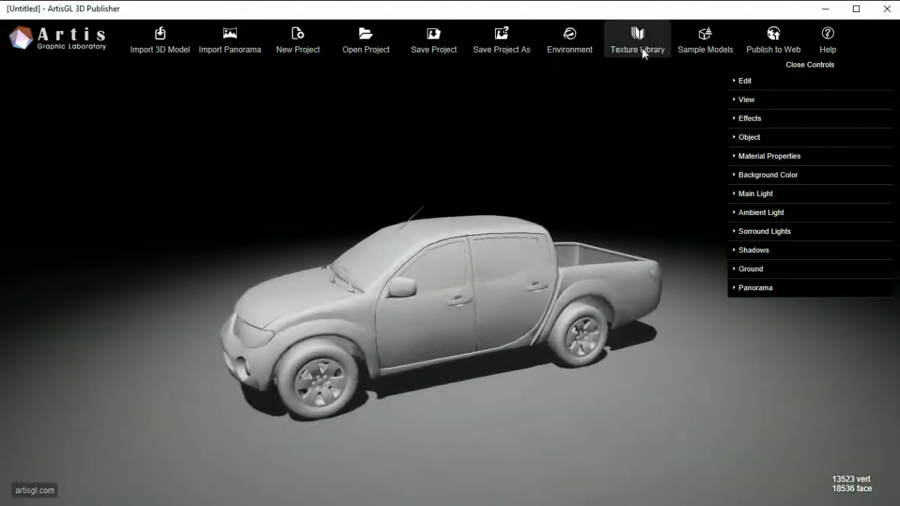
Step: Browse the truck textures in the library's current project and My Collection views
{"action": "left_click", "coordinate": [637, 38]}
{"action": "left_click", "coordinate": [319, 141]}
{"action": "left_click", "coordinate": [317, 159]}
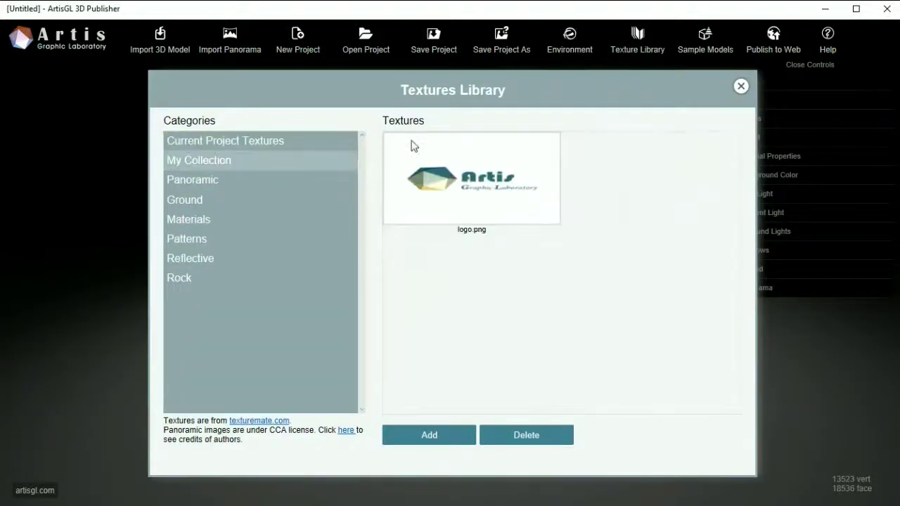
{"action": "left_click", "coordinate": [739, 90]}
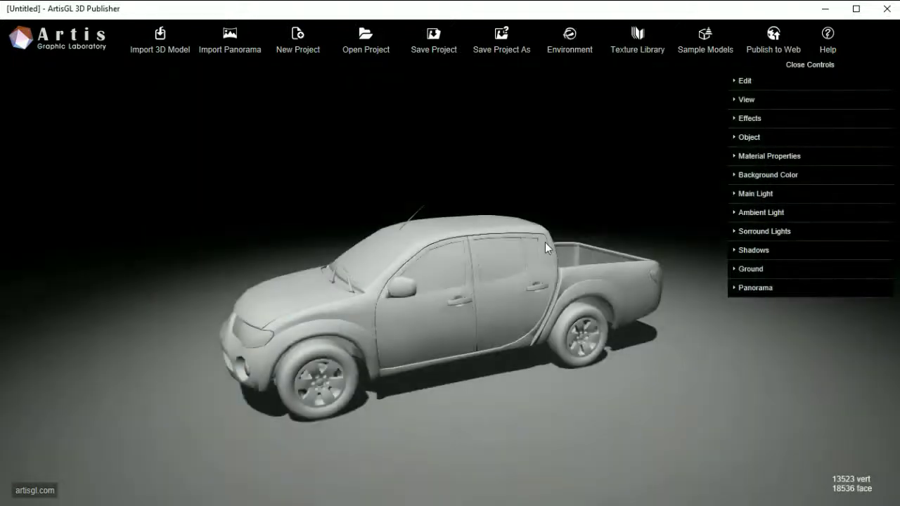
Step: Select the truck's blinn1SG material and try a different base colour
{"action": "left_click", "coordinate": [794, 157]}
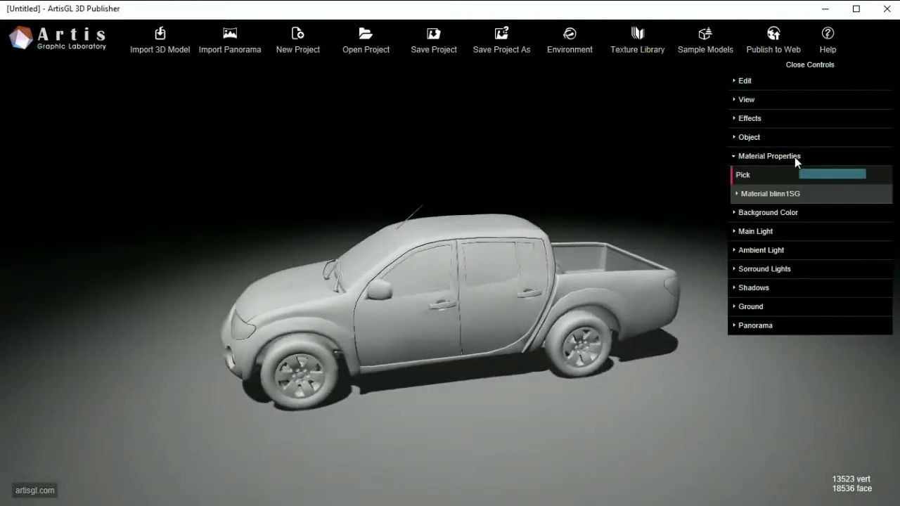
{"action": "left_click", "coordinate": [494, 304]}
{"action": "left_click", "coordinate": [844, 213]}
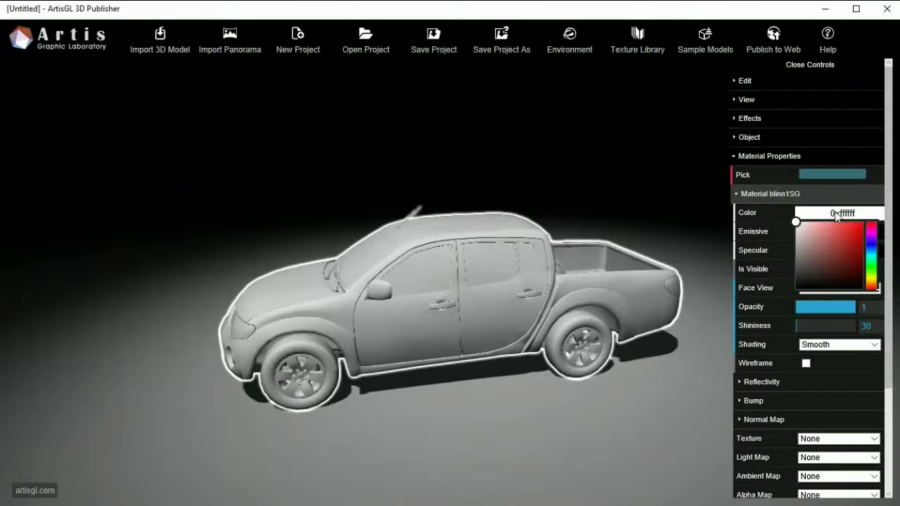
{"action": "left_click_drag", "start_coordinate": [822, 247], "coordinate": [796, 217]}
{"action": "scroll", "coordinate": [782, 350], "scroll_direction": "down", "scroll_amount": 1}
Step: Apply the green truck texture from the library and view it from the side
{"action": "left_click", "coordinate": [820, 373]}
{"action": "left_click", "coordinate": [821, 383]}
{"action": "left_click", "coordinate": [474, 265]}
{"action": "left_click", "coordinate": [605, 455]}
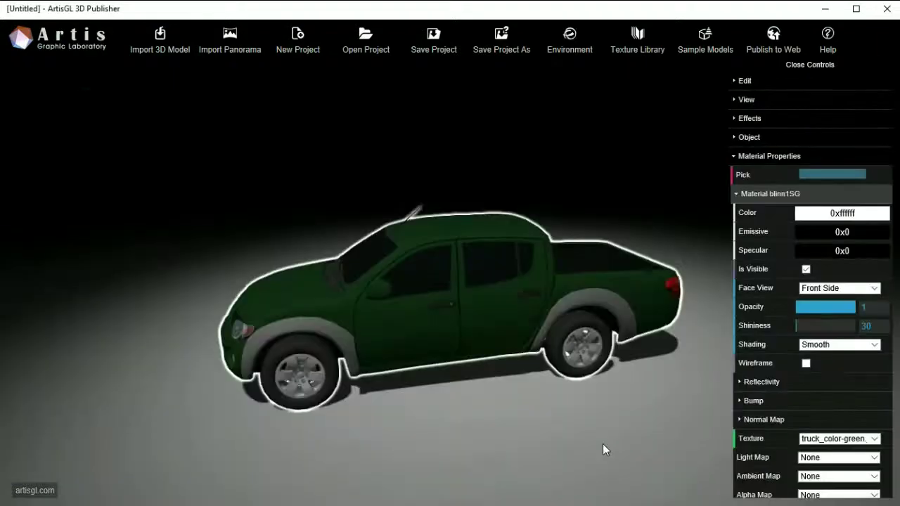
{"action": "left_click_drag", "start_coordinate": [607, 448], "coordinate": [500, 425]}
{"action": "left_click_drag", "start_coordinate": [593, 426], "coordinate": [636, 429]}
Step: Swap the truck's texture for the red version and look it over
{"action": "left_click", "coordinate": [859, 439]}
{"action": "left_click", "coordinate": [836, 450]}
{"action": "left_click", "coordinate": [619, 310]}
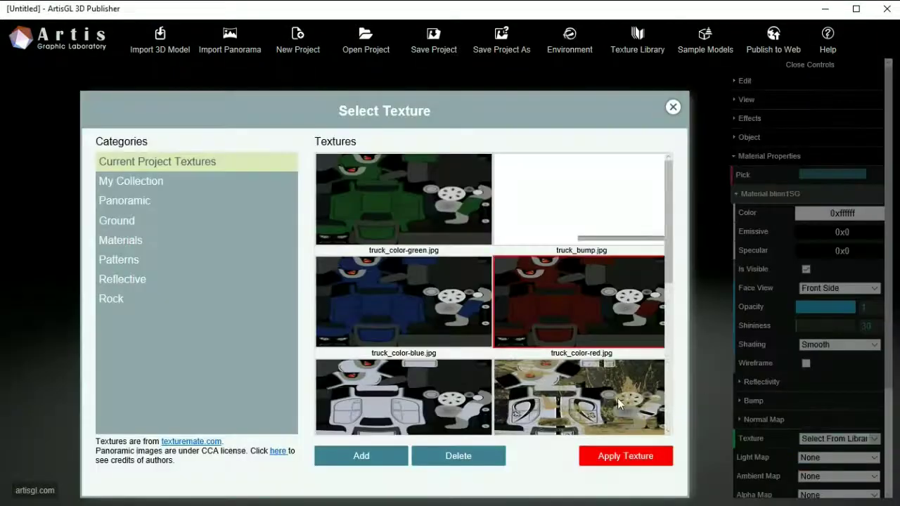
{"action": "left_click", "coordinate": [632, 453]}
{"action": "left_click_drag", "start_coordinate": [613, 446], "coordinate": [521, 441]}
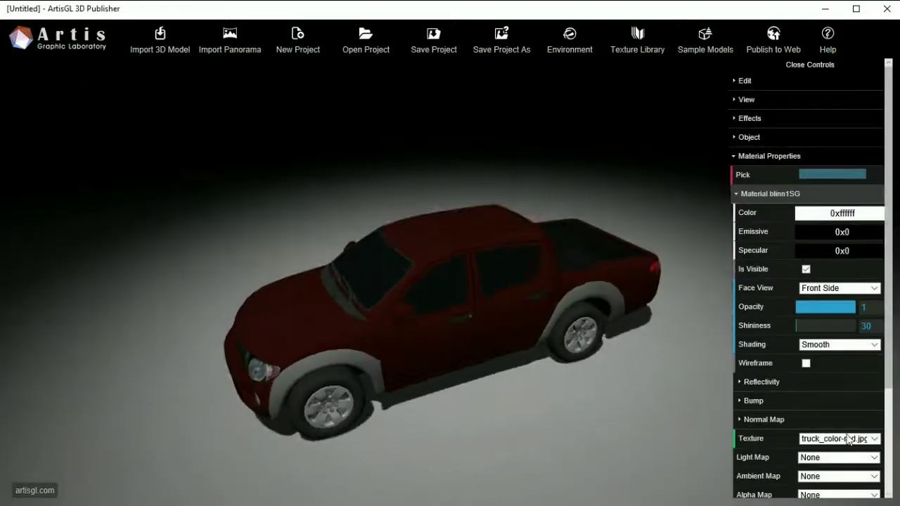
Step: Apply the dirty truck_color.jpg rally texture numbered 23 and inspect the muddy truck
{"action": "left_click", "coordinate": [850, 438]}
{"action": "left_click", "coordinate": [840, 450]}
{"action": "scroll", "coordinate": [598, 352], "scroll_direction": "down", "scroll_amount": 1}
{"action": "left_click", "coordinate": [623, 407]}
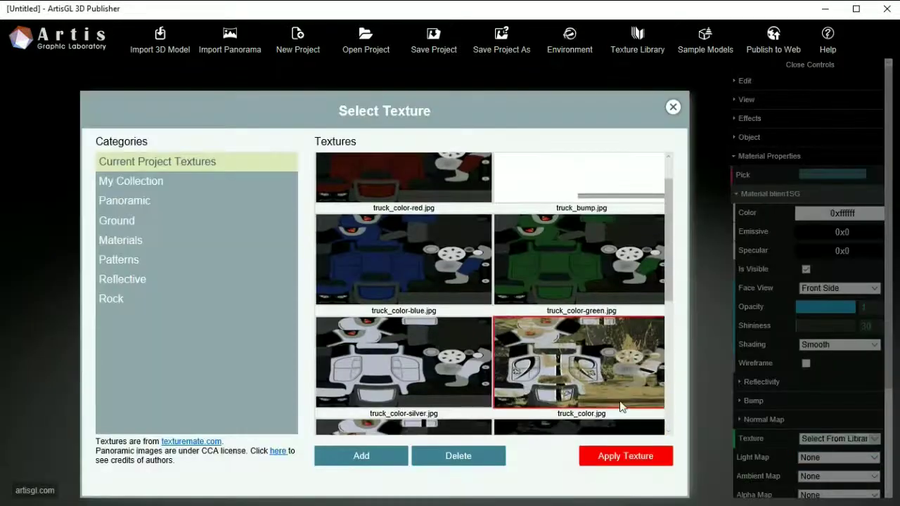
{"action": "left_click", "coordinate": [640, 455]}
{"action": "mouse_move", "coordinate": [624, 440]}
{"action": "left_mouse_down"}
{"action": "mouse_move", "coordinate": [565, 414]}
{"action": "mouse_move", "coordinate": [595, 416]}
{"action": "mouse_move", "coordinate": [509, 378]}
{"action": "mouse_move", "coordinate": [569, 374]}
{"action": "left_mouse_up"}
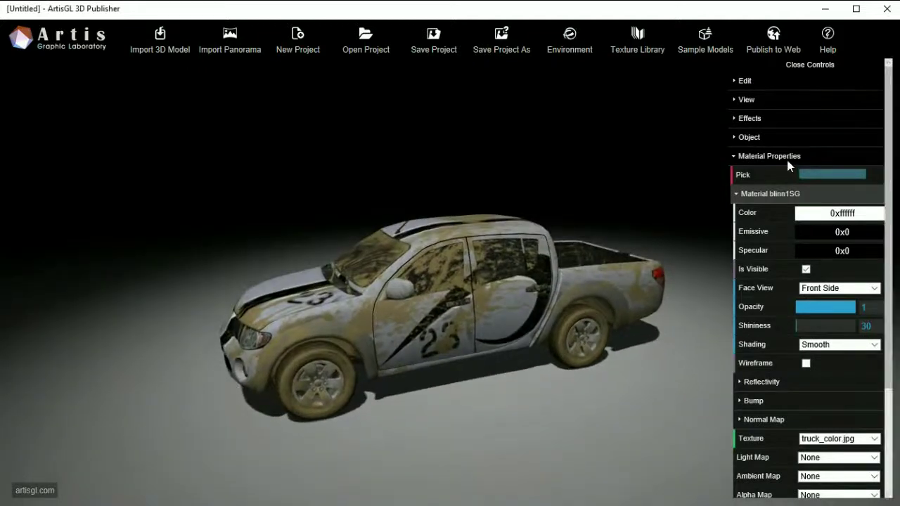
{"action": "left_click", "coordinate": [789, 158]}
{"action": "left_click", "coordinate": [781, 255]}
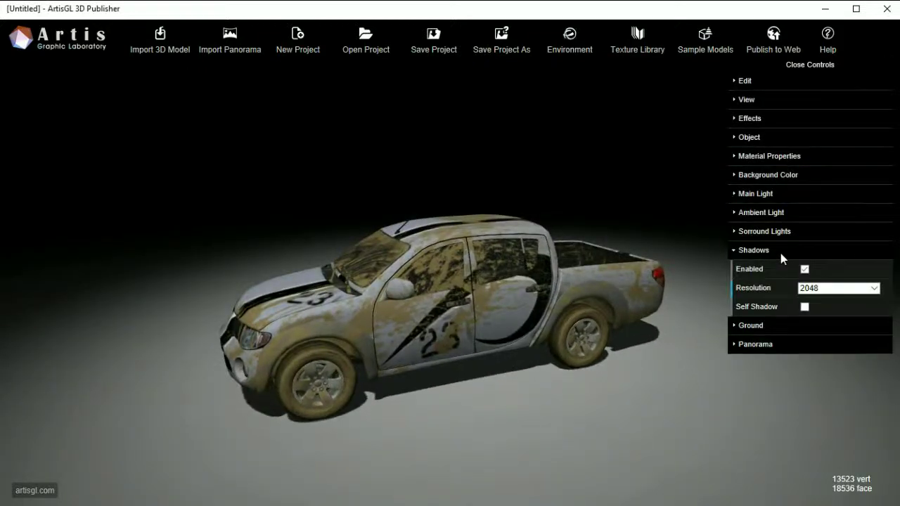
Step: Turn on self-shadowing for the truck and check the shadows
{"action": "left_click", "coordinate": [805, 269]}
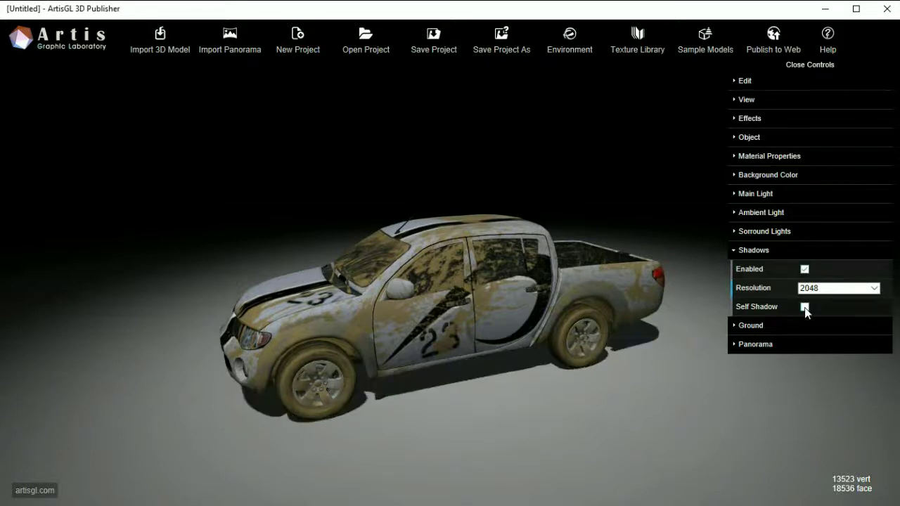
{"action": "left_click", "coordinate": [805, 307]}
{"action": "mouse_move", "coordinate": [648, 427]}
{"action": "left_mouse_down"}
{"action": "mouse_move", "coordinate": [547, 424]}
{"action": "mouse_move", "coordinate": [695, 408]}
{"action": "mouse_move", "coordinate": [713, 422]}
{"action": "mouse_move", "coordinate": [687, 431]}
{"action": "mouse_move", "coordinate": [553, 402]}
{"action": "mouse_move", "coordinate": [616, 404]}
{"action": "left_mouse_up"}
Step: Lighten the ambient light colour to 0x757575 and raise the main light intensity
{"action": "left_click", "coordinate": [777, 212]}
{"action": "left_click", "coordinate": [836, 231]}
{"action": "left_click_drag", "start_coordinate": [809, 254], "coordinate": [793, 281]}
{"action": "left_click", "coordinate": [784, 194]}
{"action": "left_click", "coordinate": [809, 214]}
{"action": "left_click", "coordinate": [828, 247]}
{"action": "left_click_drag", "start_coordinate": [830, 248], "coordinate": [826, 246]}
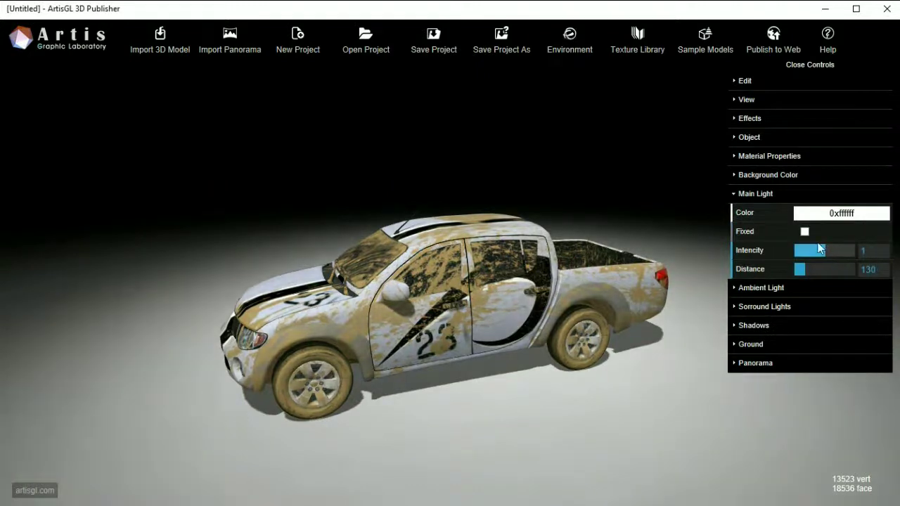
Step: Preview the my, sea and forest environments, then apply the snow environment
{"action": "left_click", "coordinate": [583, 49]}
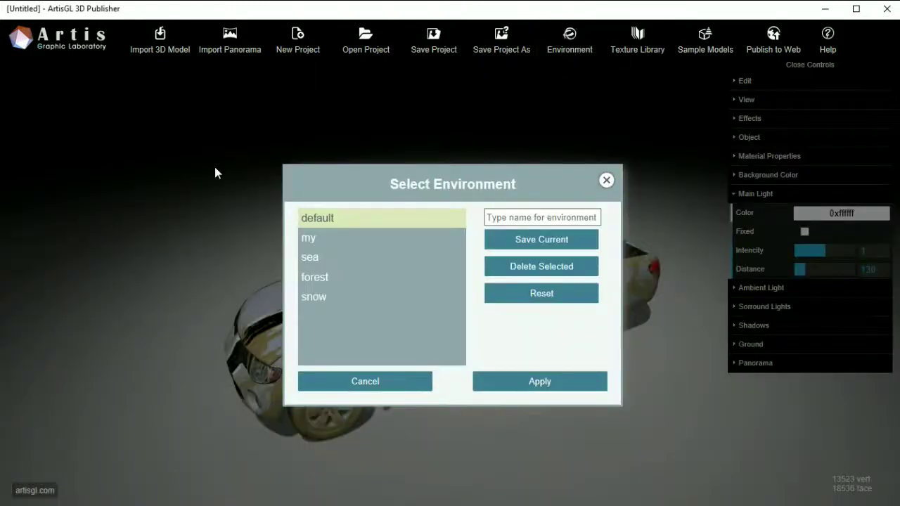
{"action": "left_click", "coordinate": [340, 240]}
{"action": "left_click", "coordinate": [339, 260]}
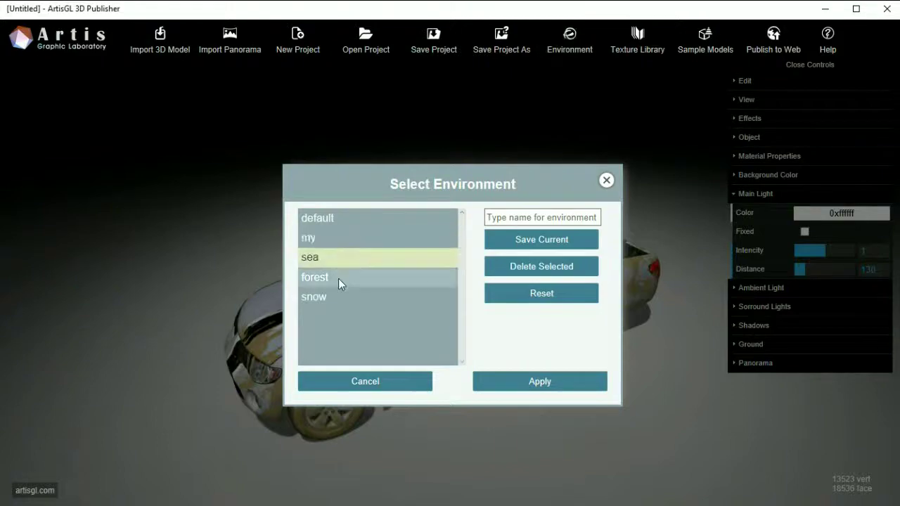
{"action": "left_click", "coordinate": [338, 279]}
{"action": "left_click", "coordinate": [344, 299]}
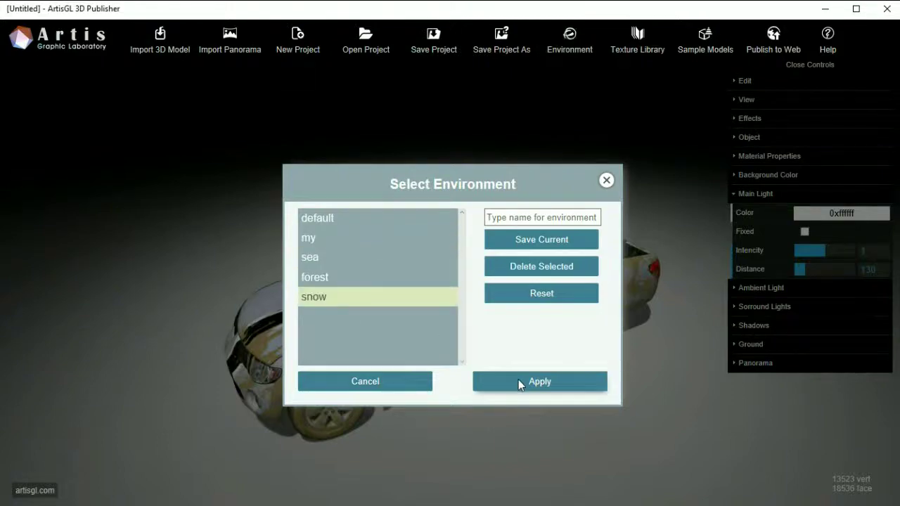
{"action": "left_click", "coordinate": [518, 379]}
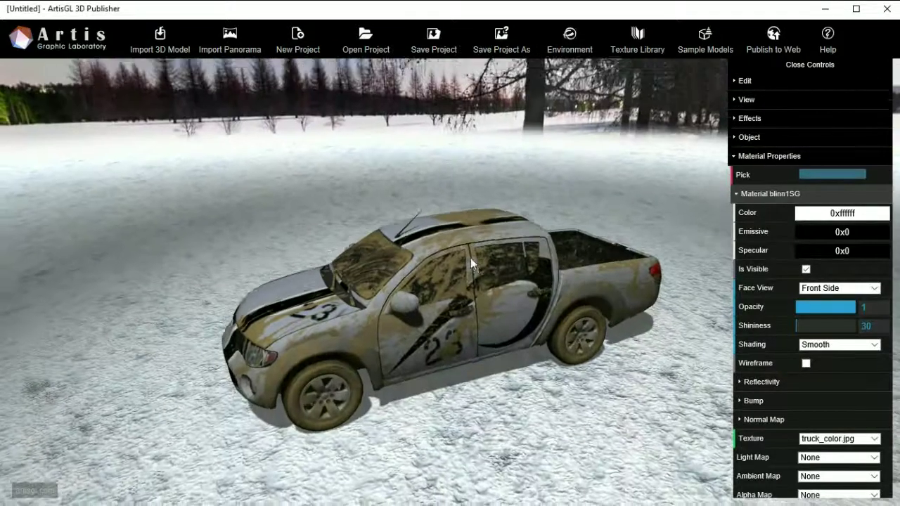
{"action": "mouse_move", "coordinate": [471, 260]}
{"action": "left_mouse_down"}
{"action": "mouse_move", "coordinate": [484, 239]}
{"action": "mouse_move", "coordinate": [500, 243]}
{"action": "mouse_move", "coordinate": [465, 249]}
{"action": "mouse_move", "coordinate": [505, 258]}
{"action": "left_mouse_up"}
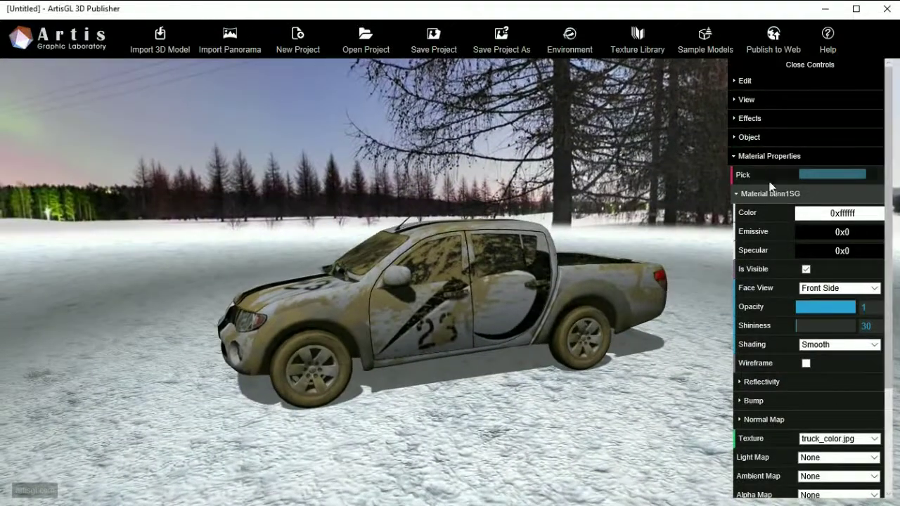
Step: Set the backdrop to the panorama (4).jpg park image
{"action": "left_click", "coordinate": [767, 156]}
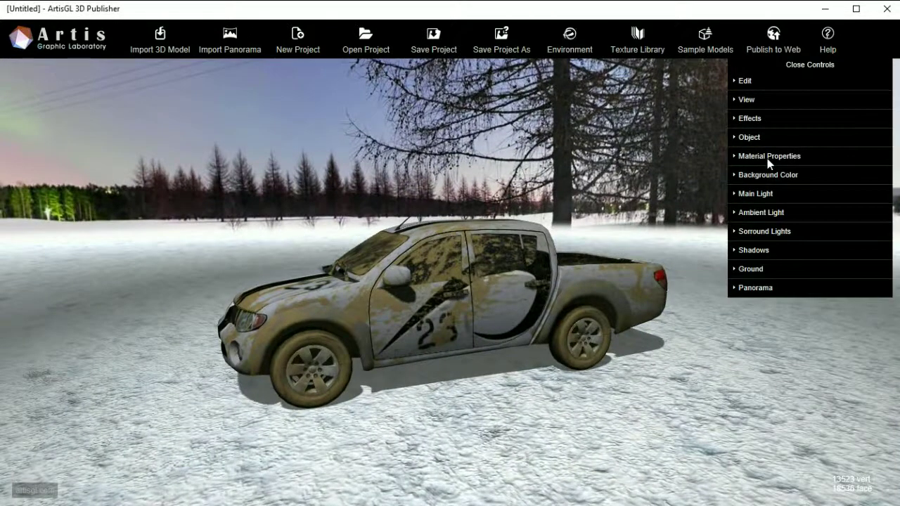
{"action": "left_click", "coordinate": [801, 290]}
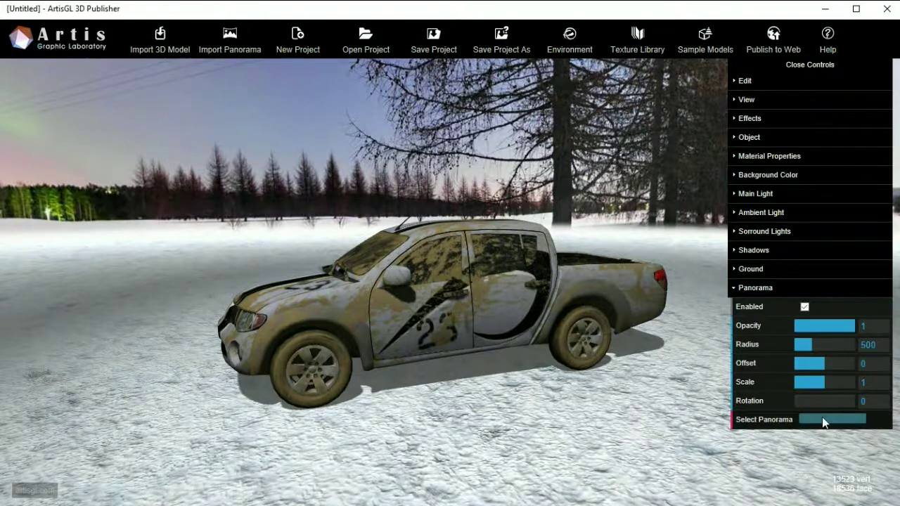
{"action": "left_click", "coordinate": [823, 420]}
{"action": "left_click", "coordinate": [538, 242]}
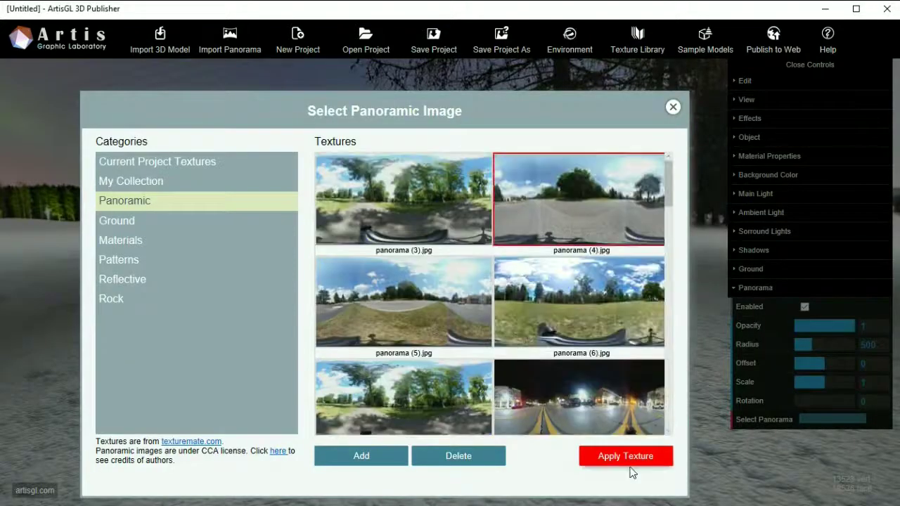
{"action": "left_click", "coordinate": [632, 462]}
{"action": "left_click_drag", "start_coordinate": [576, 389], "coordinate": [560, 382]}
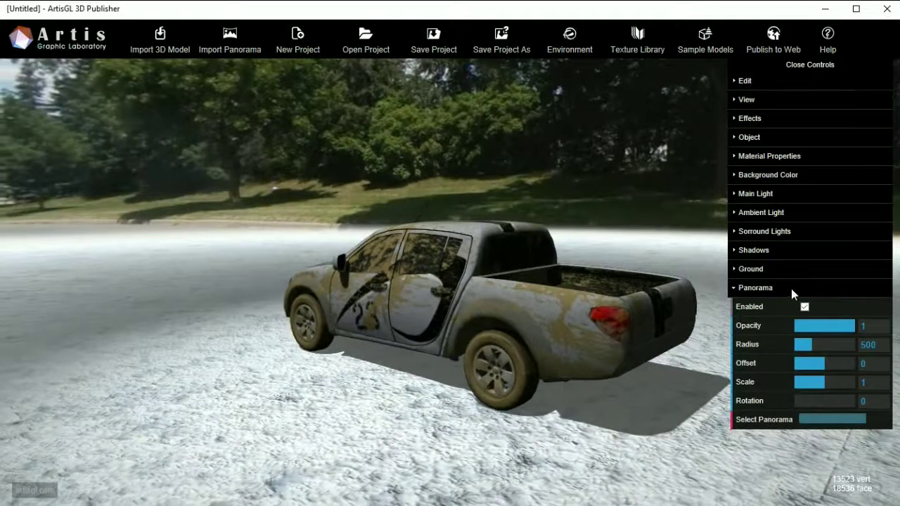
{"action": "left_click", "coordinate": [791, 287]}
Step: Change the ground type to Custom
{"action": "left_click", "coordinate": [796, 269]}
{"action": "left_click", "coordinate": [821, 288]}
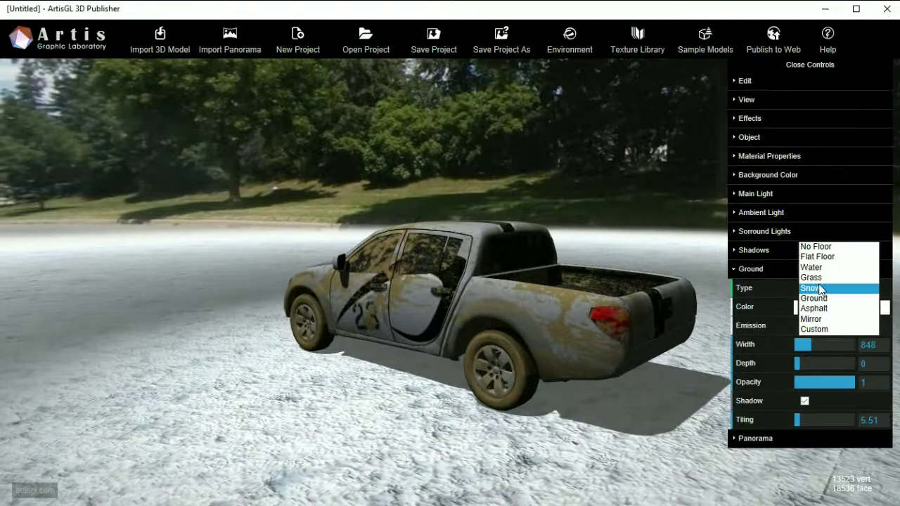
{"action": "left_click", "coordinate": [815, 329]}
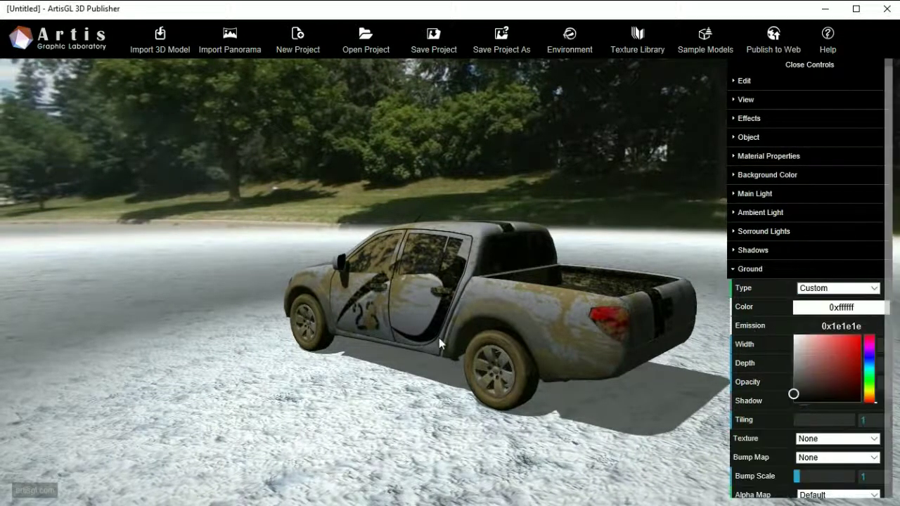
{"action": "left_click_drag", "start_coordinate": [439, 338], "coordinate": [406, 338]}
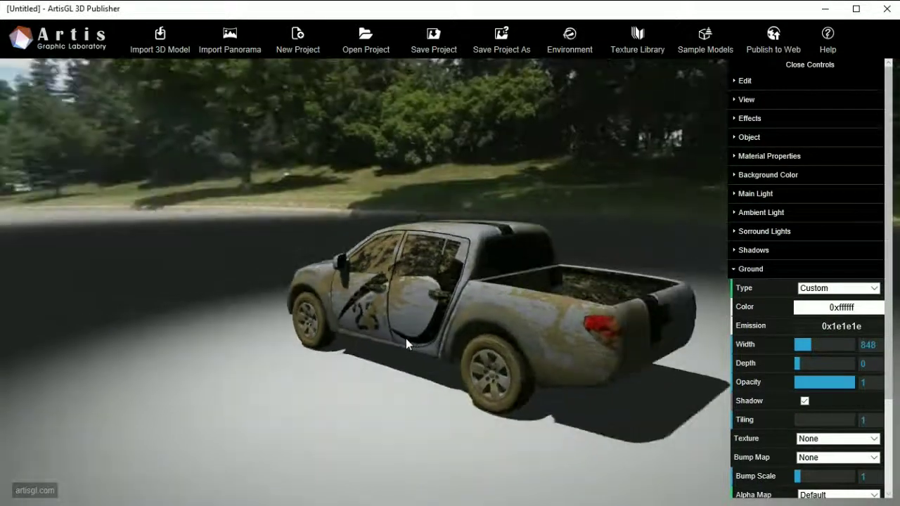
Step: Apply the plain grey asphalt texture from the library's Ground category to the ground
{"action": "scroll", "coordinate": [827, 381], "scroll_direction": "down", "scroll_amount": 2}
{"action": "scroll", "coordinate": [838, 367], "scroll_direction": "down", "scroll_amount": 2}
{"action": "left_click", "coordinate": [845, 320]}
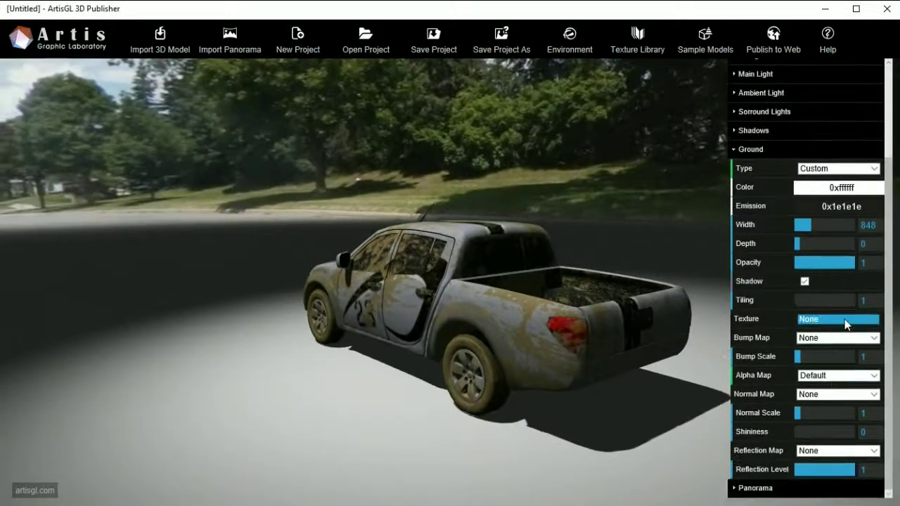
{"action": "left_click", "coordinate": [844, 330]}
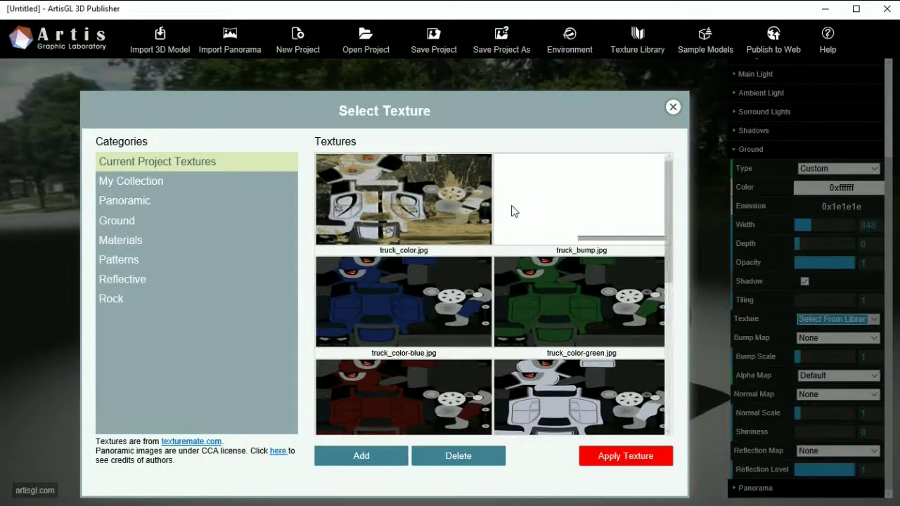
{"action": "left_click", "coordinate": [196, 184]}
{"action": "left_click", "coordinate": [184, 201]}
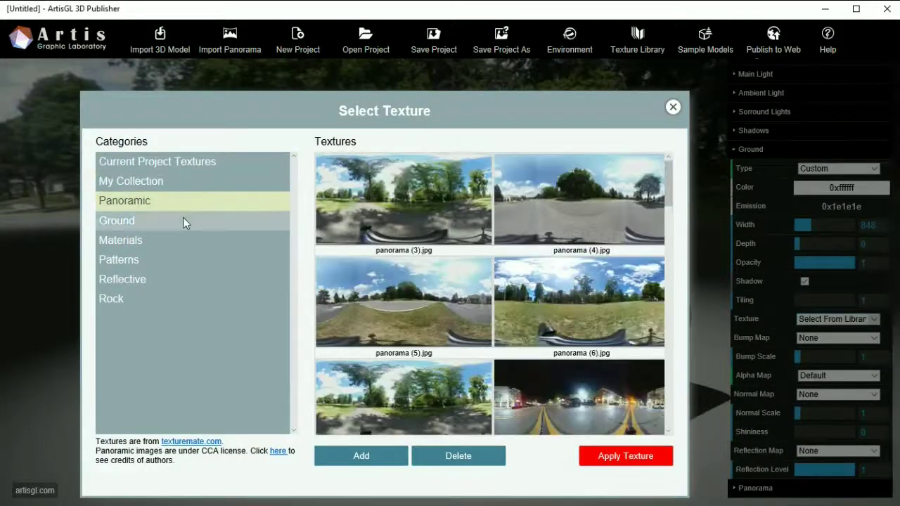
{"action": "left_click", "coordinate": [182, 219]}
{"action": "left_click", "coordinate": [415, 279]}
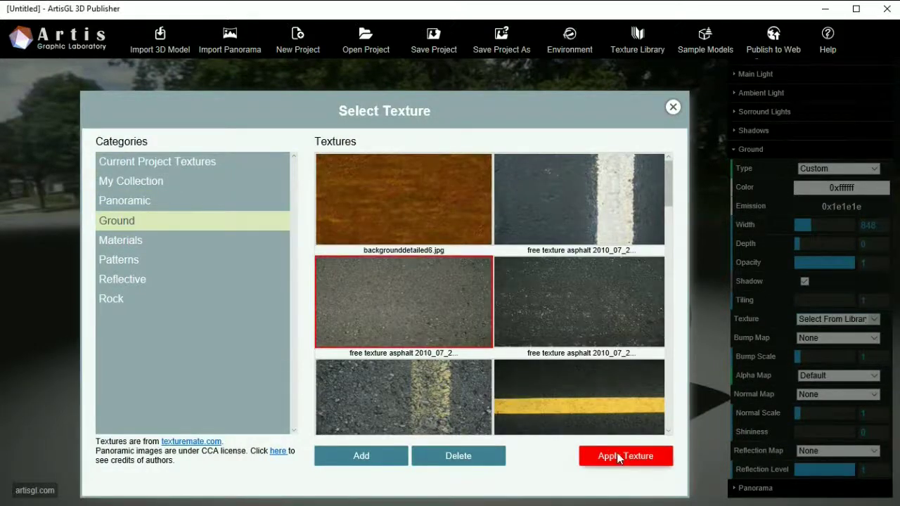
{"action": "left_click", "coordinate": [619, 457]}
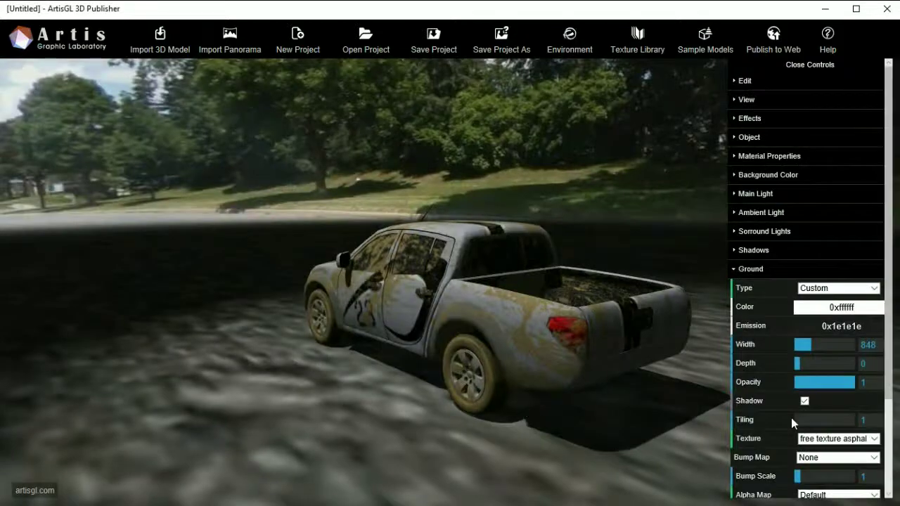
{"action": "left_click", "coordinate": [805, 421]}
Step: Raise the ground tiling to 14.2 and adjust the ambient light colour
{"action": "left_click_drag", "start_coordinate": [806, 420], "coordinate": [811, 420]}
{"action": "left_click_drag", "start_coordinate": [400, 384], "coordinate": [595, 392]}
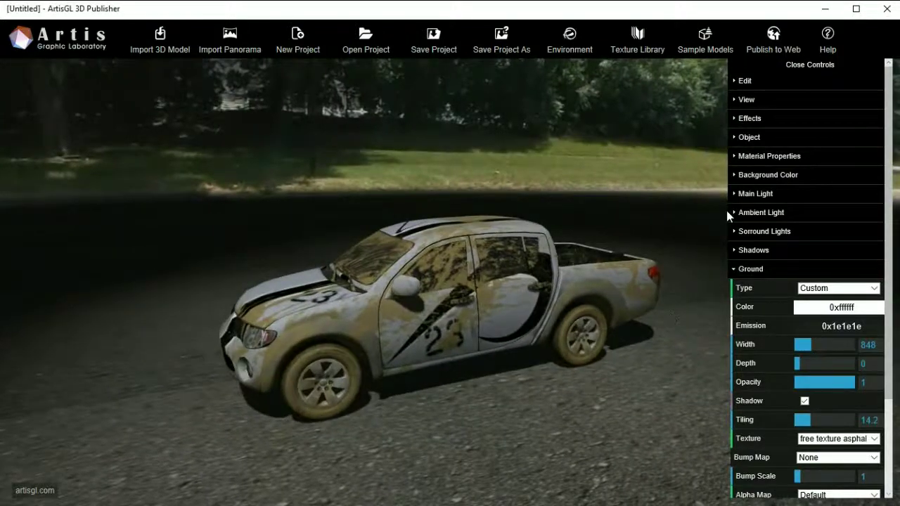
{"action": "left_click", "coordinate": [760, 212]}
{"action": "left_click", "coordinate": [828, 232]}
{"action": "left_click_drag", "start_coordinate": [805, 258], "coordinate": [777, 291]}
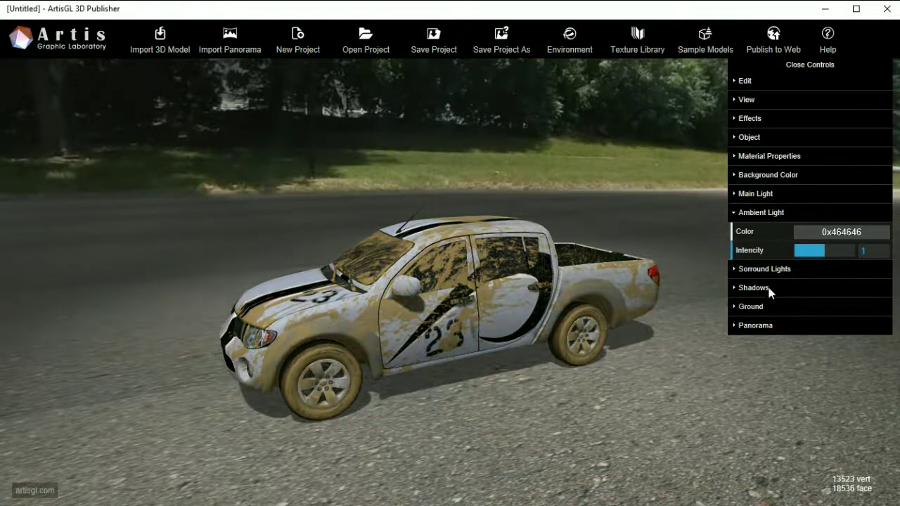
{"action": "left_click_drag", "start_coordinate": [546, 339], "coordinate": [329, 360]}
{"action": "left_click", "coordinate": [805, 197]}
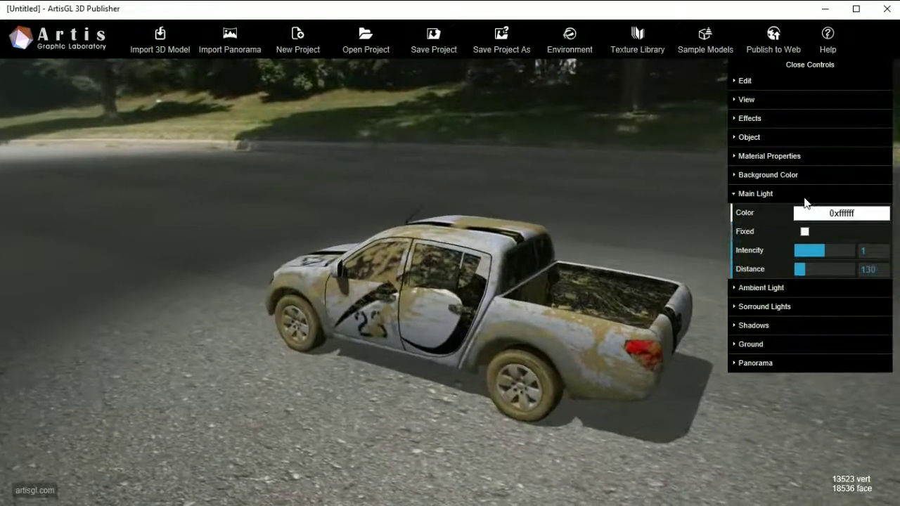
Step: Move the main light to distance 256 and reduce the ground width to 551
{"action": "left_click_drag", "start_coordinate": [806, 269], "coordinate": [831, 273]}
{"action": "left_click", "coordinate": [801, 345]}
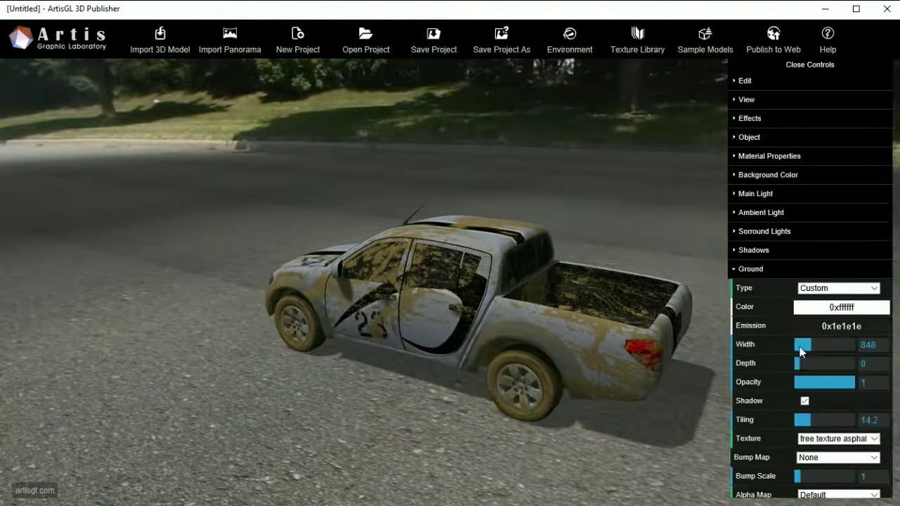
{"action": "left_click", "coordinate": [807, 343]}
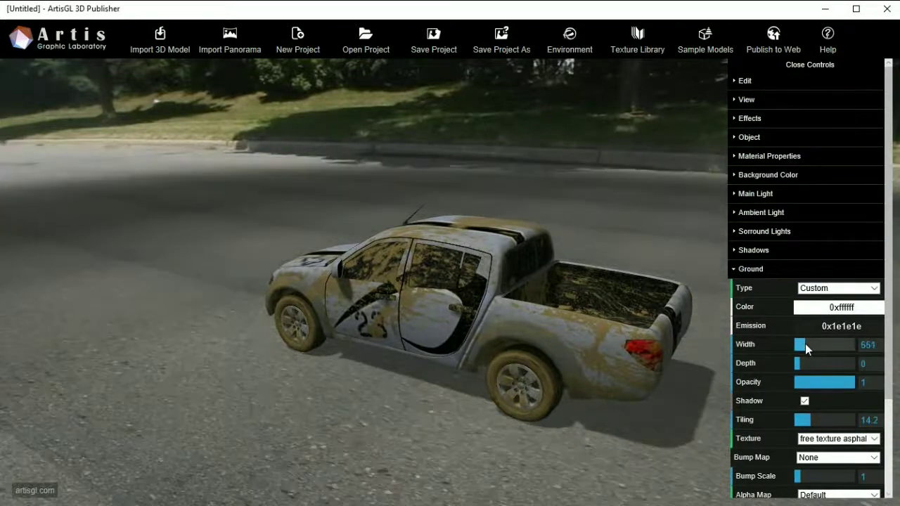
{"action": "mouse_move", "coordinate": [457, 363]}
{"action": "left_mouse_down"}
{"action": "mouse_move", "coordinate": [573, 337]}
{"action": "mouse_move", "coordinate": [731, 348]}
{"action": "left_mouse_up"}
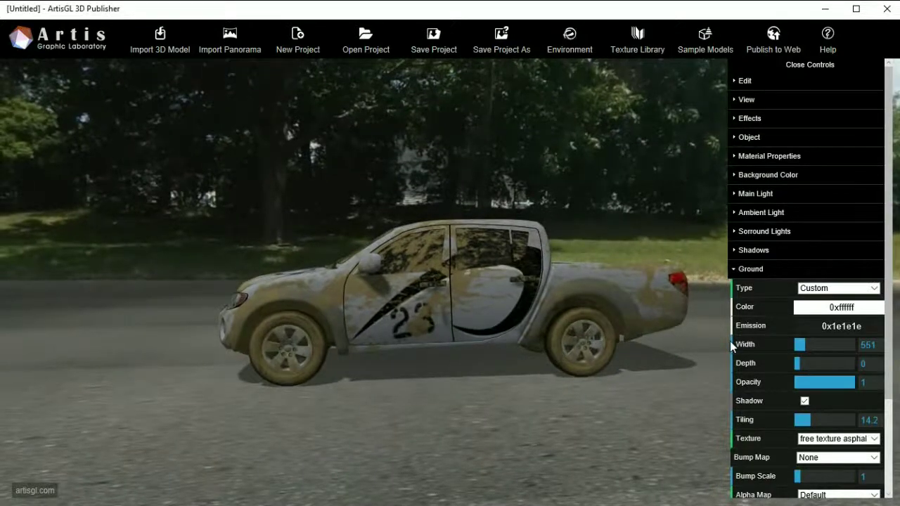
{"action": "mouse_move", "coordinate": [695, 338]}
{"action": "left_mouse_down"}
{"action": "mouse_move", "coordinate": [373, 342]}
{"action": "mouse_move", "coordinate": [431, 351]}
{"action": "left_mouse_up"}
{"action": "left_click", "coordinate": [844, 327]}
Step: Set ground emission to 0x484848, ground width to 287 and asphalt tiling to 8.8
{"action": "mouse_move", "coordinate": [811, 358]}
{"action": "left_mouse_down"}
{"action": "mouse_move", "coordinate": [796, 361]}
{"action": "mouse_move", "coordinate": [794, 385]}
{"action": "mouse_move", "coordinate": [794, 376]}
{"action": "mouse_move", "coordinate": [777, 384]}
{"action": "left_mouse_up"}
{"action": "mouse_move", "coordinate": [542, 389]}
{"action": "left_mouse_down"}
{"action": "mouse_move", "coordinate": [592, 365]}
{"action": "mouse_move", "coordinate": [642, 374]}
{"action": "mouse_move", "coordinate": [240, 384]}
{"action": "mouse_move", "coordinate": [603, 389]}
{"action": "mouse_move", "coordinate": [404, 375]}
{"action": "mouse_move", "coordinate": [599, 379]}
{"action": "left_mouse_up"}
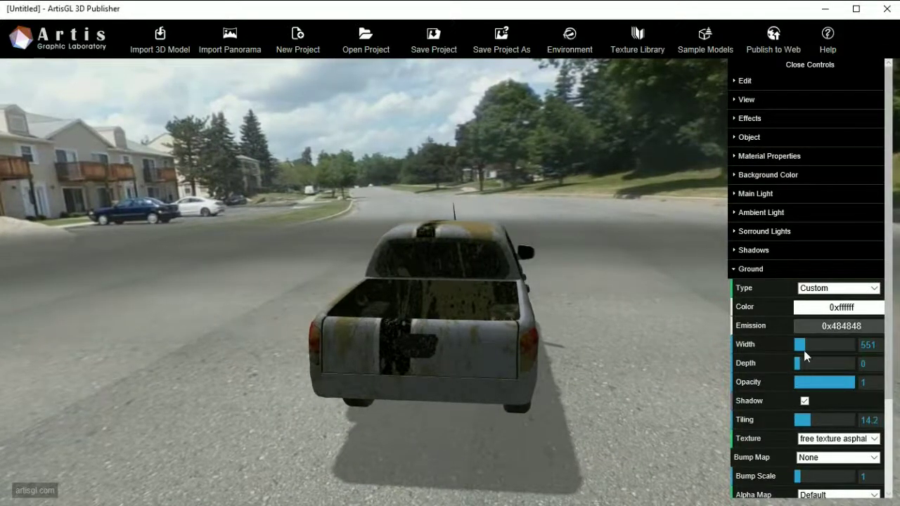
{"action": "left_click_drag", "start_coordinate": [804, 345], "coordinate": [800, 345]}
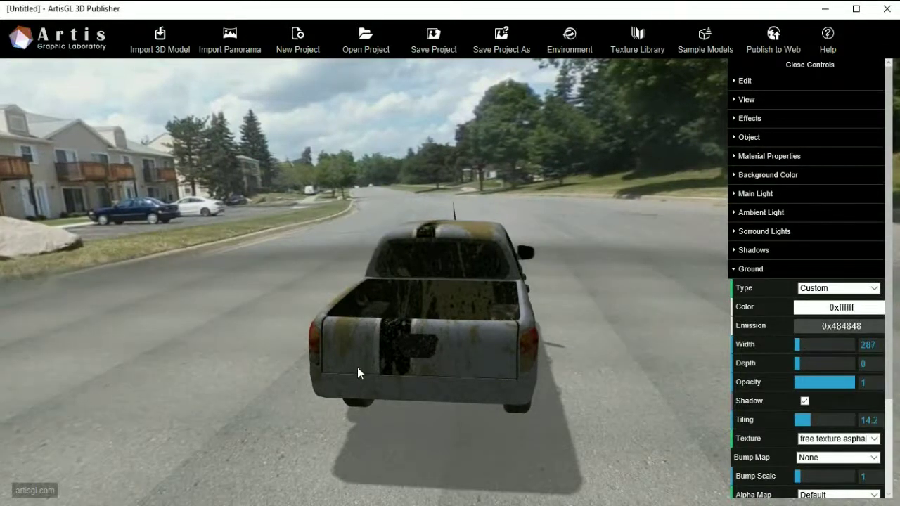
{"action": "left_click_drag", "start_coordinate": [358, 367], "coordinate": [450, 363]}
{"action": "left_click", "coordinate": [804, 418]}
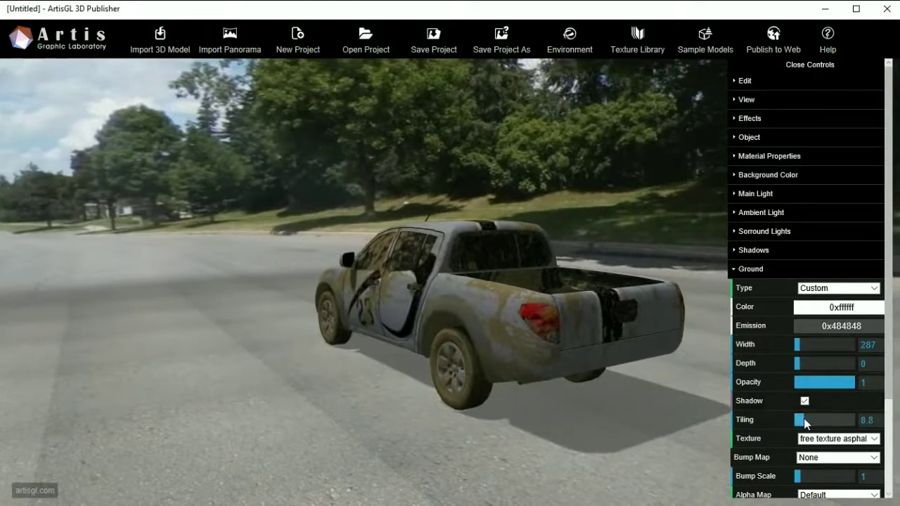
{"action": "left_click_drag", "start_coordinate": [214, 386], "coordinate": [372, 396]}
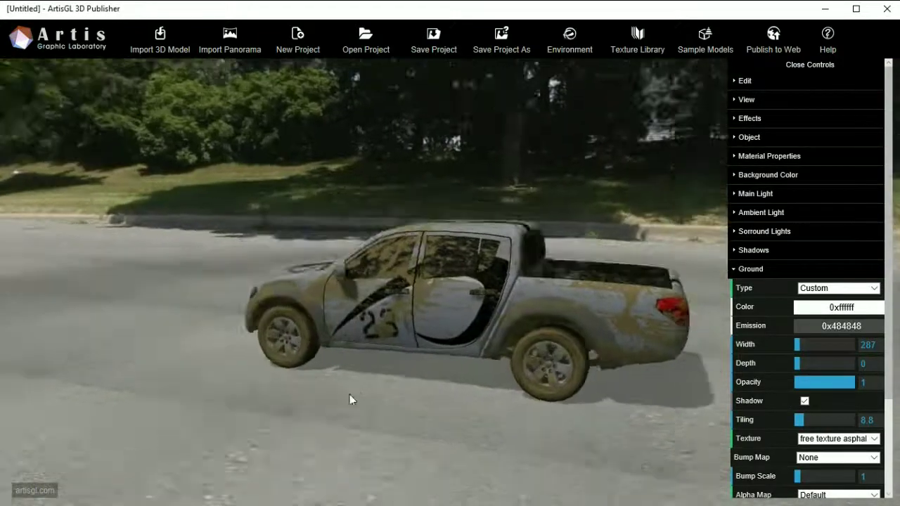
{"action": "left_click", "coordinate": [759, 45]}
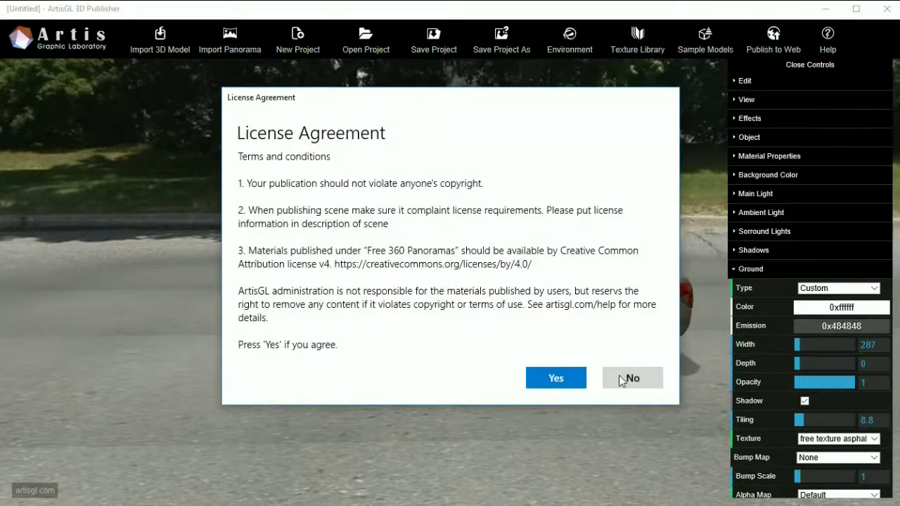
Step: Accept the license, sign in to ArtisGL.com, and choose to publish as a new model
{"action": "left_click", "coordinate": [573, 383]}
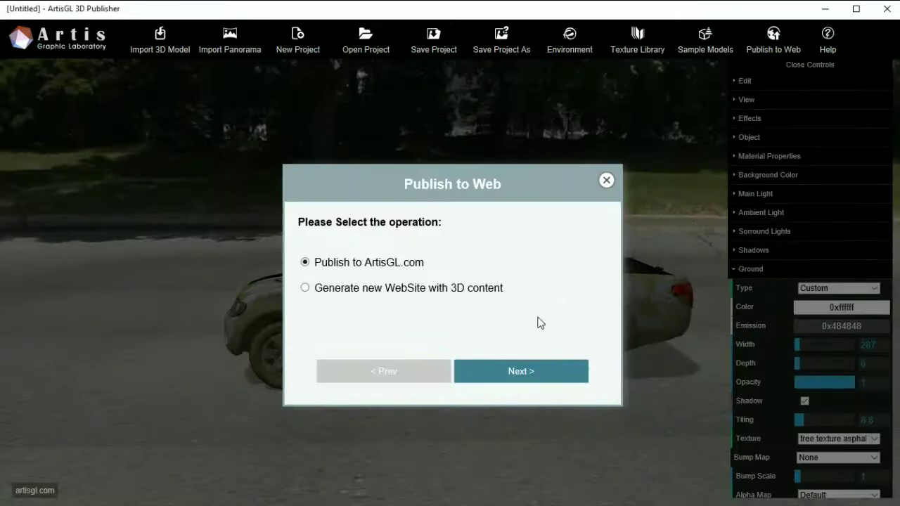
{"action": "left_click", "coordinate": [522, 370]}
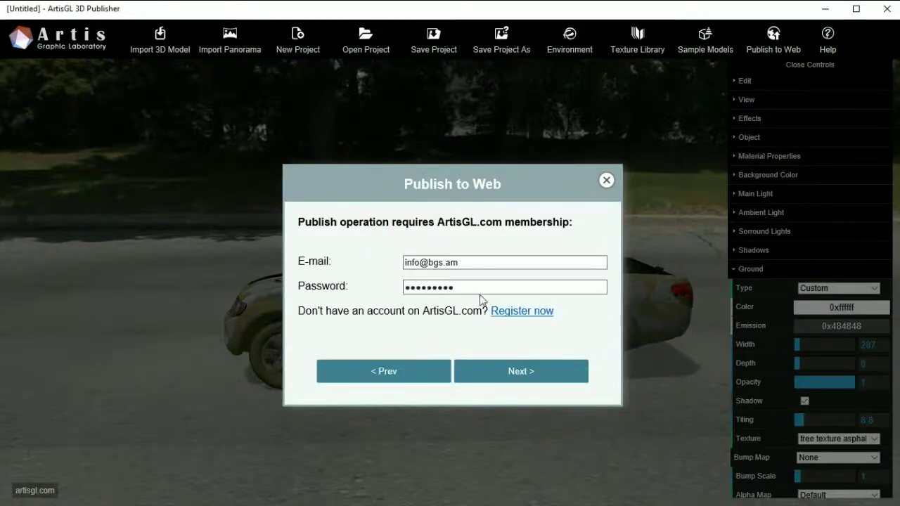
{"action": "left_click", "coordinate": [513, 371]}
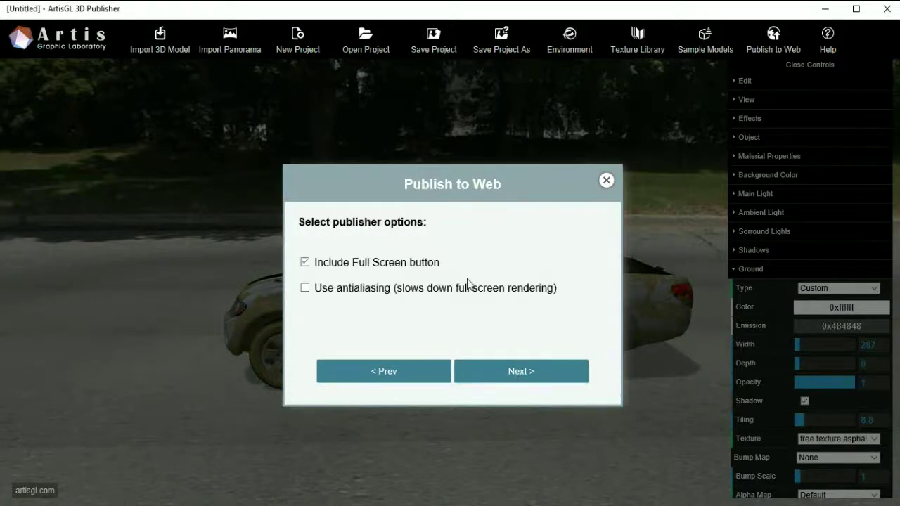
{"action": "left_click", "coordinate": [488, 370]}
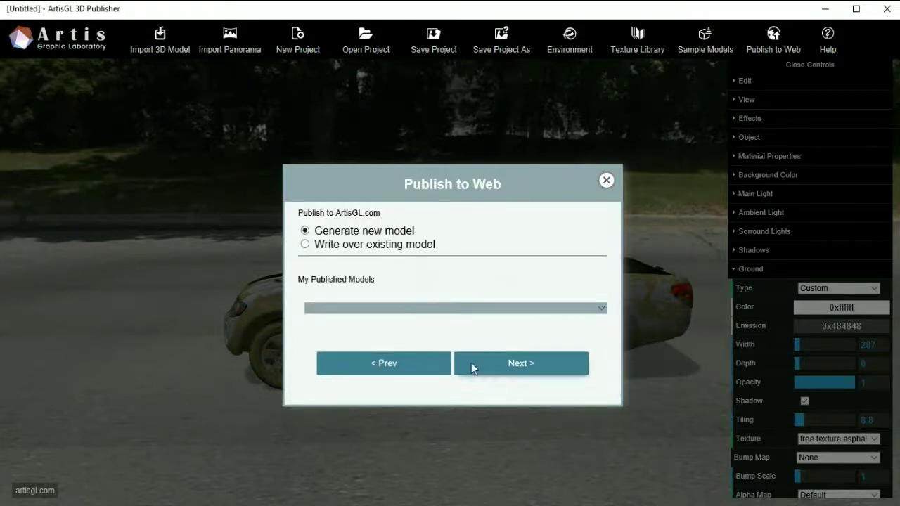
{"action": "left_click", "coordinate": [487, 360]}
Step: Publish the model named 'Car' with tags and description 'Demo' under Vehicles
{"action": "left_click", "coordinate": [422, 237]}
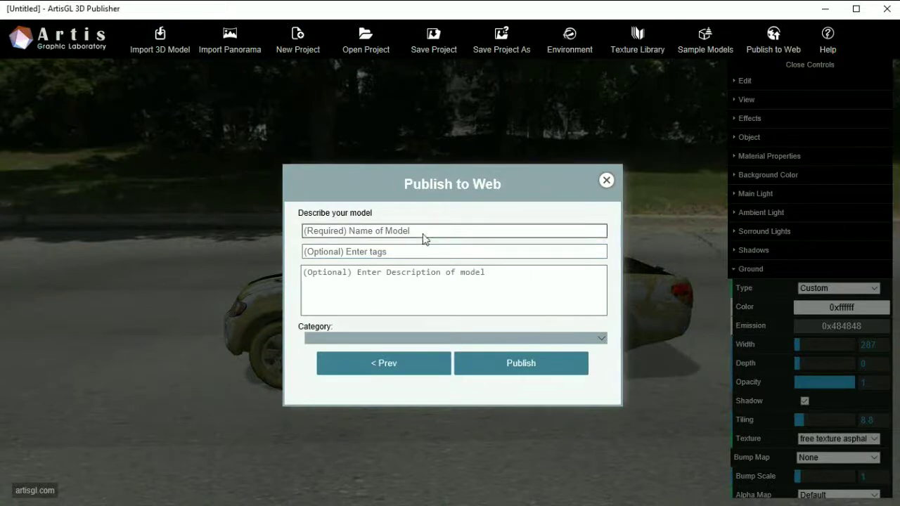
{"action": "type", "text": "Car"}
{"action": "key", "text": "Tab"}
{"action": "type", "text": "Demo"}
{"action": "key", "text": "Tab"}
{"action": "type", "text": "Demo"}
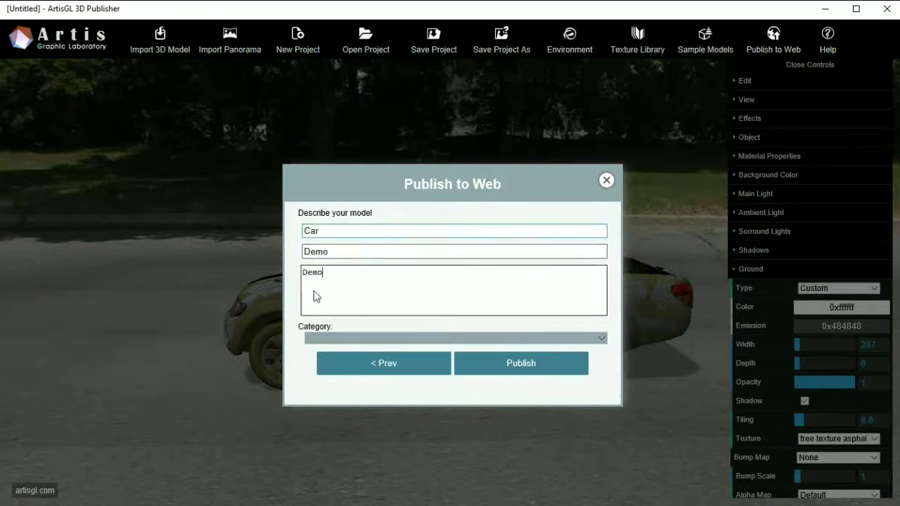
{"action": "left_click", "coordinate": [353, 336]}
{"action": "left_click", "coordinate": [354, 415]}
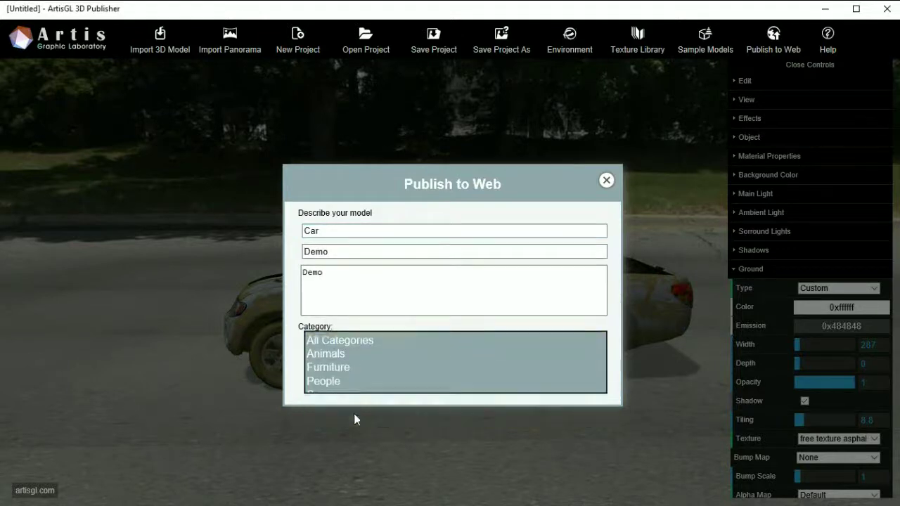
{"action": "left_click", "coordinate": [526, 361]}
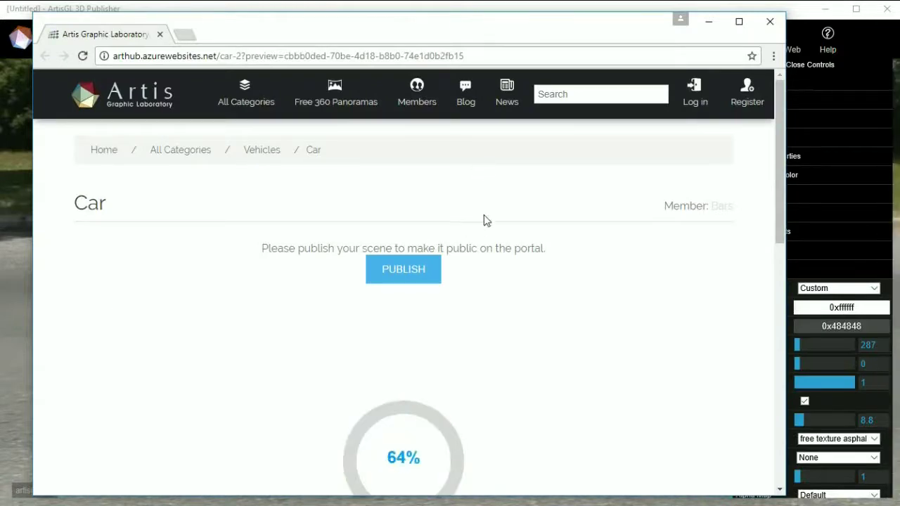
Step: Make the Car preview public, orbit the online truck front and rear, then close the browser
{"action": "scroll", "coordinate": [483, 217], "scroll_direction": "down", "scroll_amount": 2}
{"action": "scroll", "coordinate": [408, 204], "scroll_direction": "up", "scroll_amount": 1}
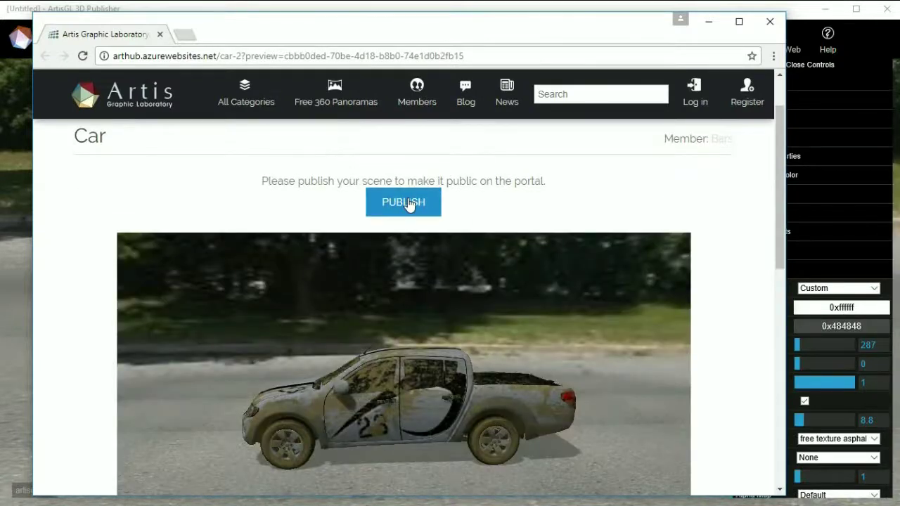
{"action": "left_click", "coordinate": [408, 204]}
{"action": "left_click_drag", "start_coordinate": [394, 352], "coordinate": [577, 353]}
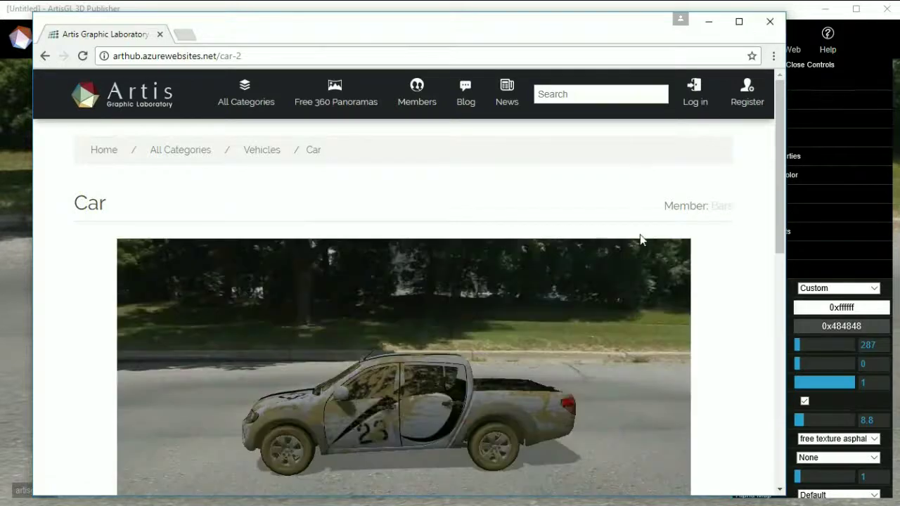
{"action": "mouse_move", "coordinate": [640, 239]}
{"action": "left_mouse_down"}
{"action": "mouse_move", "coordinate": [391, 387]}
{"action": "mouse_move", "coordinate": [301, 358]}
{"action": "mouse_move", "coordinate": [376, 350]}
{"action": "left_mouse_up"}
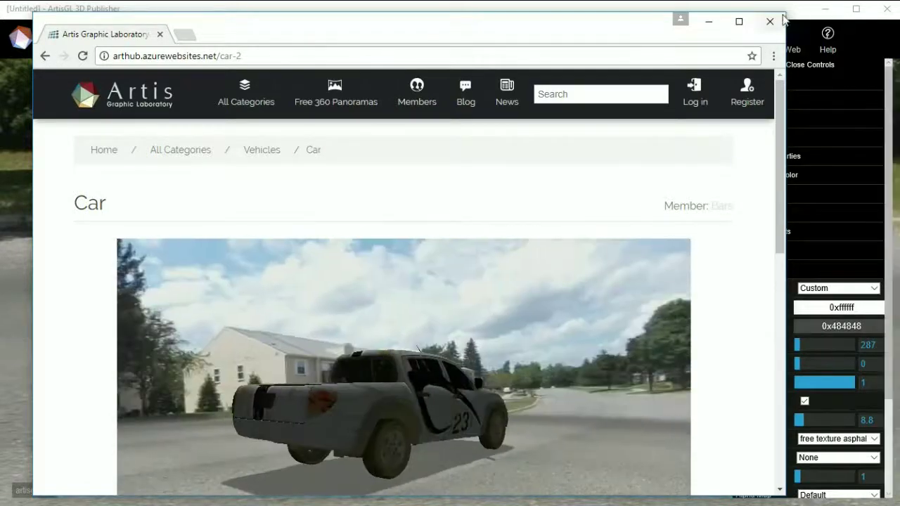
{"action": "left_click", "coordinate": [770, 21]}
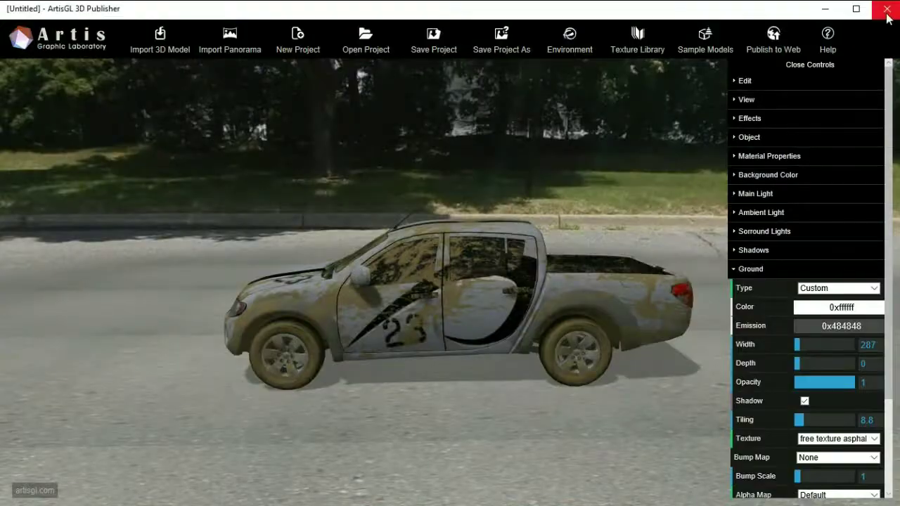